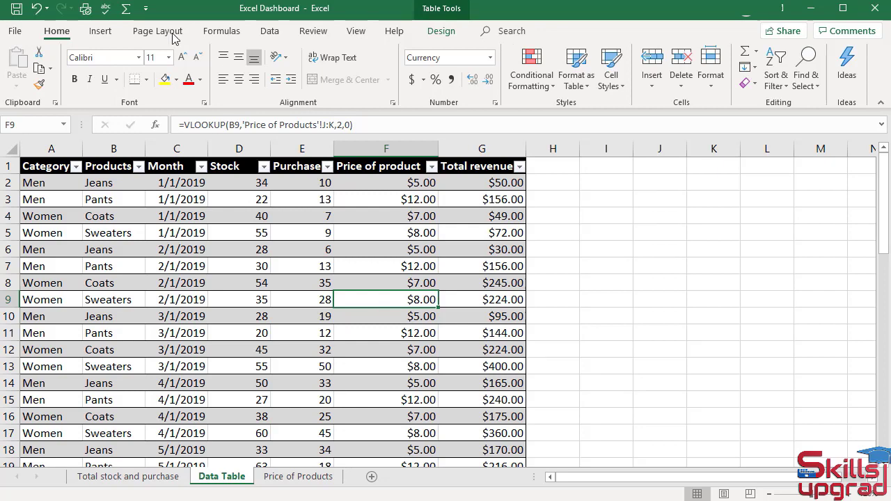
Insert a PivotChart based on Table4 and place it on a new worksheet
click(100, 32)
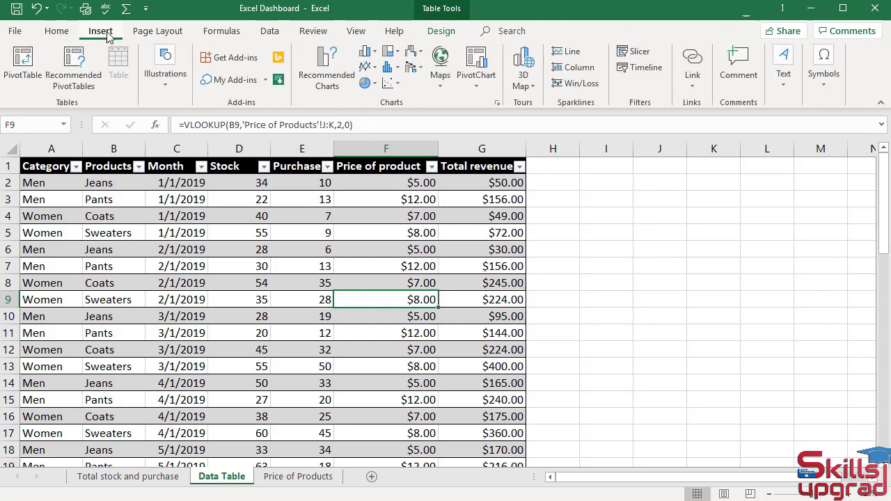
click(481, 63)
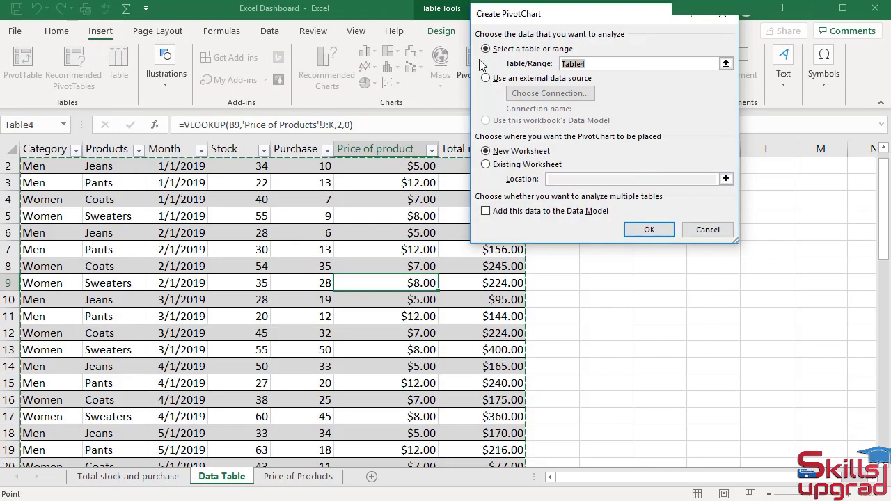
click(646, 230)
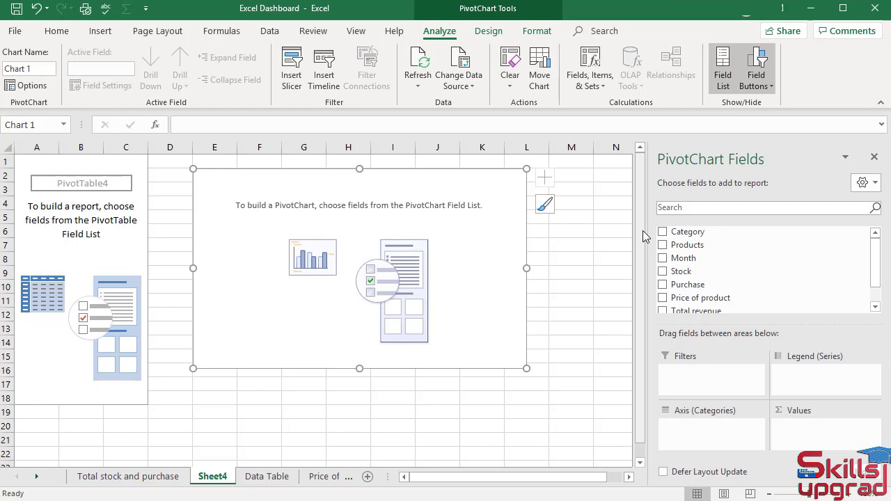
Rename the new PivotChart sheet as "Monthly sales or revenue"
click(213, 475)
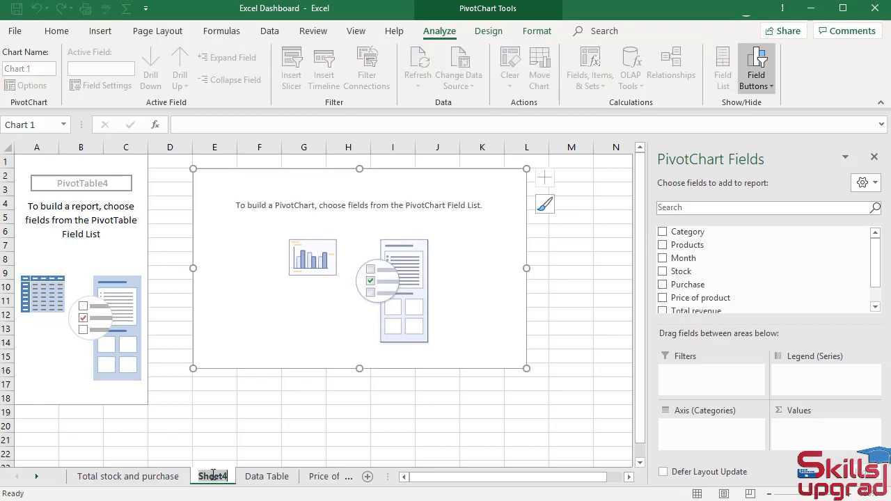
text(Monthly sales or revenue)
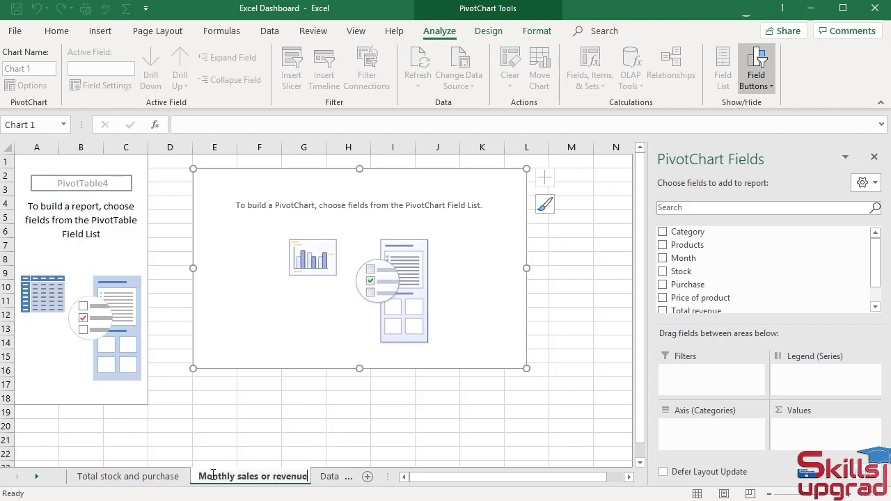
key(Return)
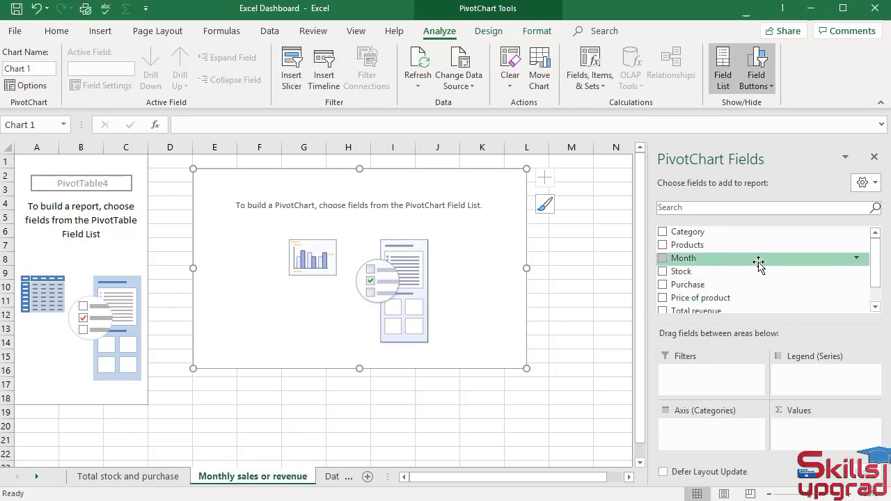
Add Total revenue to the PivotChart as values and Month as axis categories
scroll(758, 261, down, 1)
mouse_move(717, 289)
mouse_down()
mouse_move(726, 315)
mouse_move(806, 394)
mouse_move(812, 437)
mouse_up()
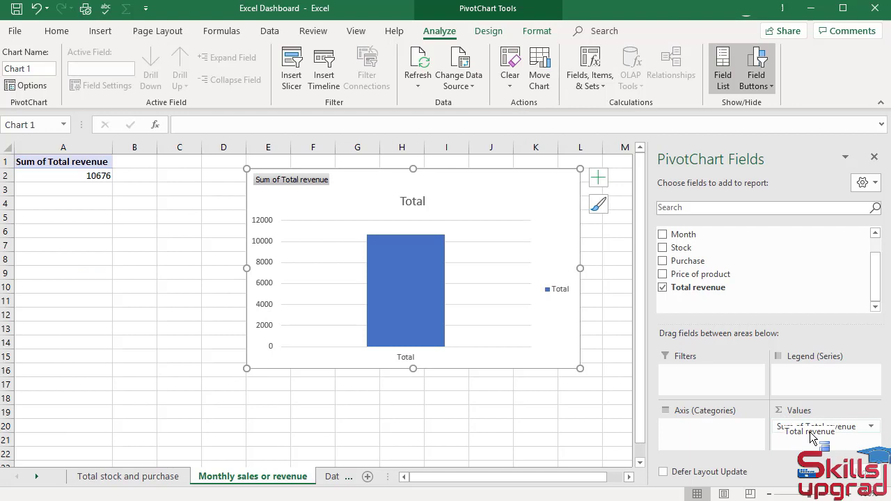
scroll(731, 268, up, 1)
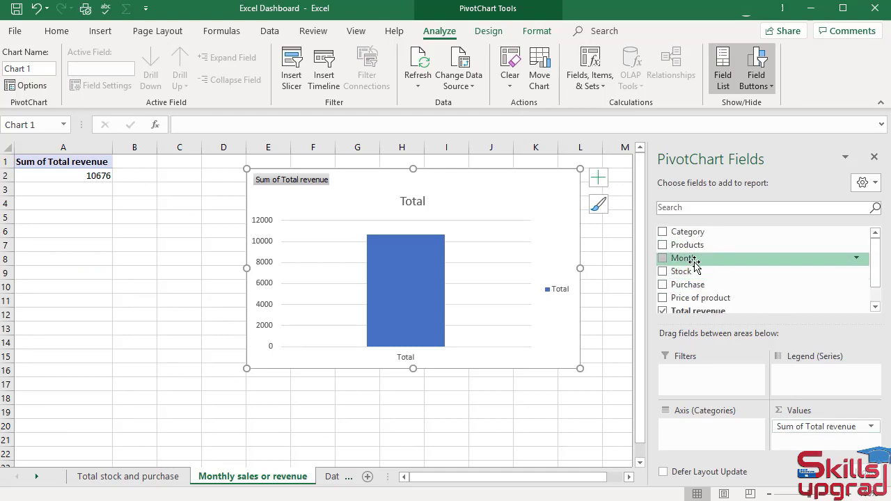
drag(686, 263, 703, 432)
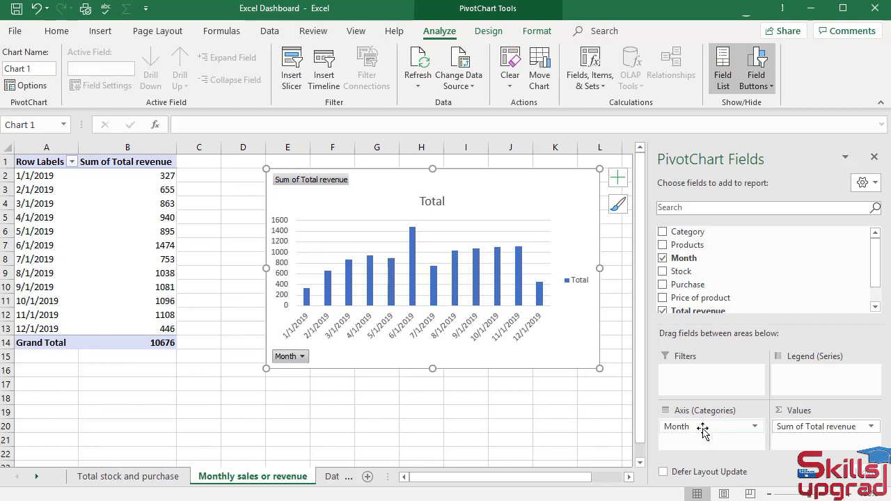
Change the PivotChart's type to Line with Markers
click(490, 31)
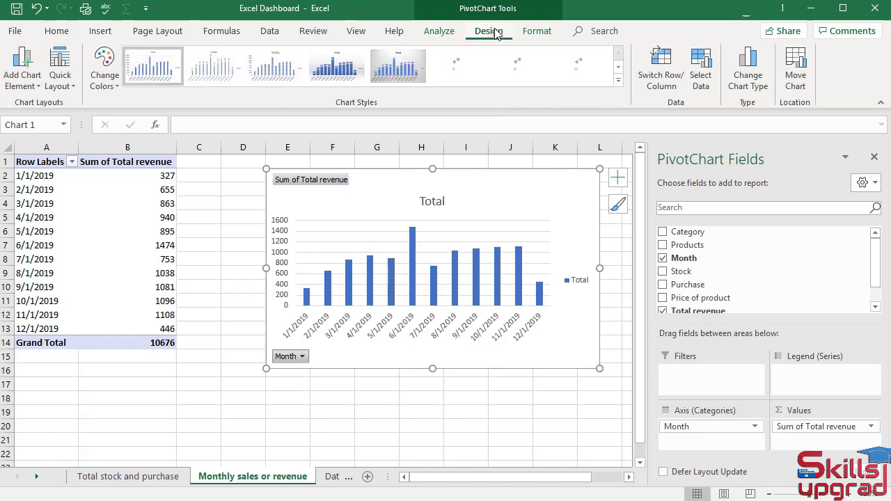
click(749, 75)
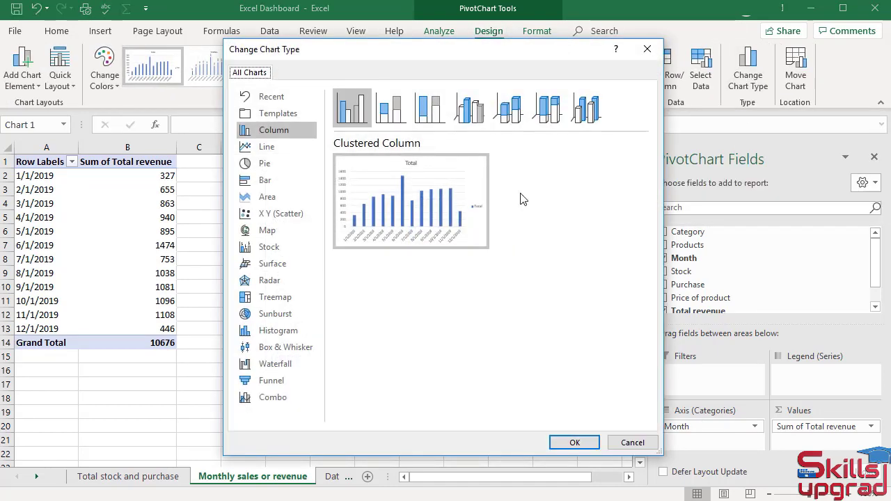
click(262, 147)
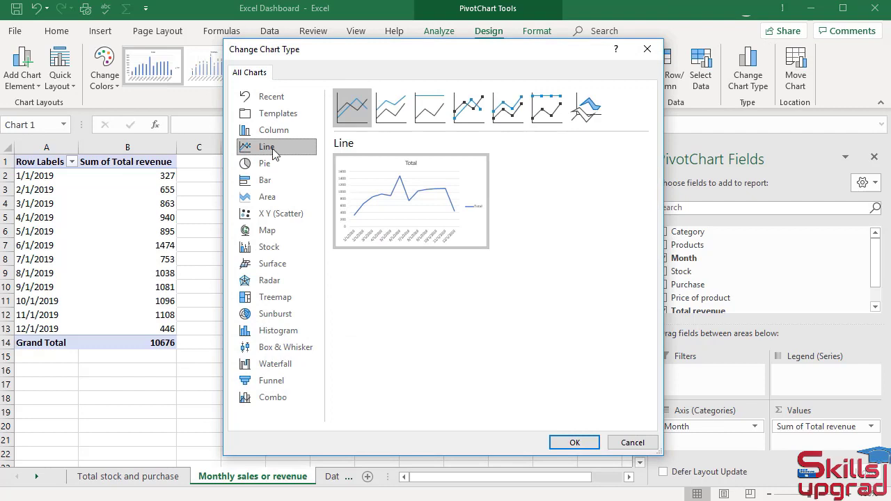
click(472, 118)
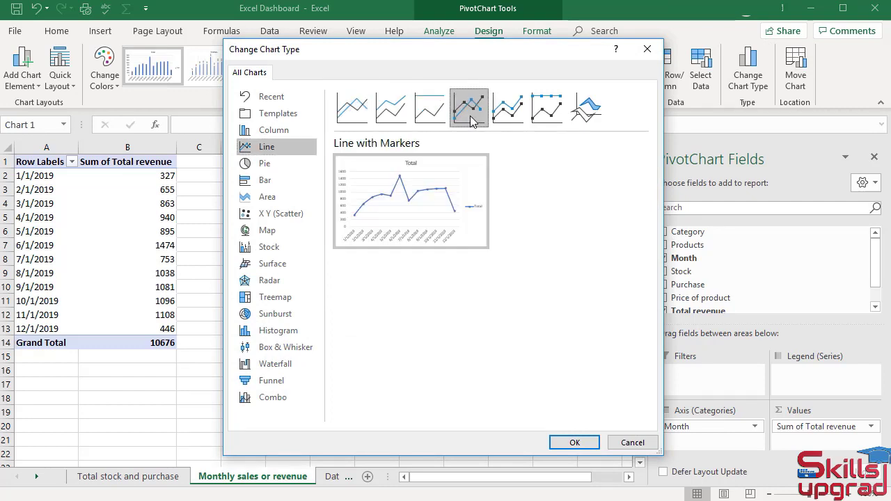
click(575, 443)
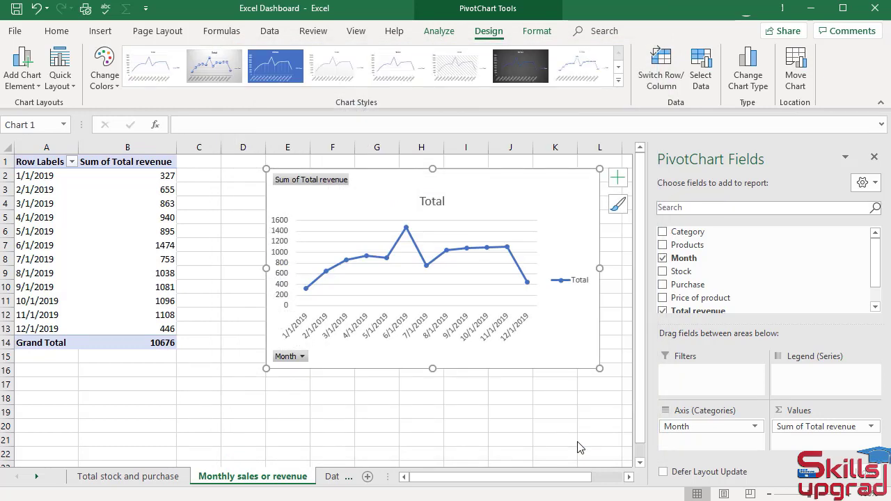
Remove the primary vertical axis, chart title, gridlines and legend from the line chart
click(617, 179)
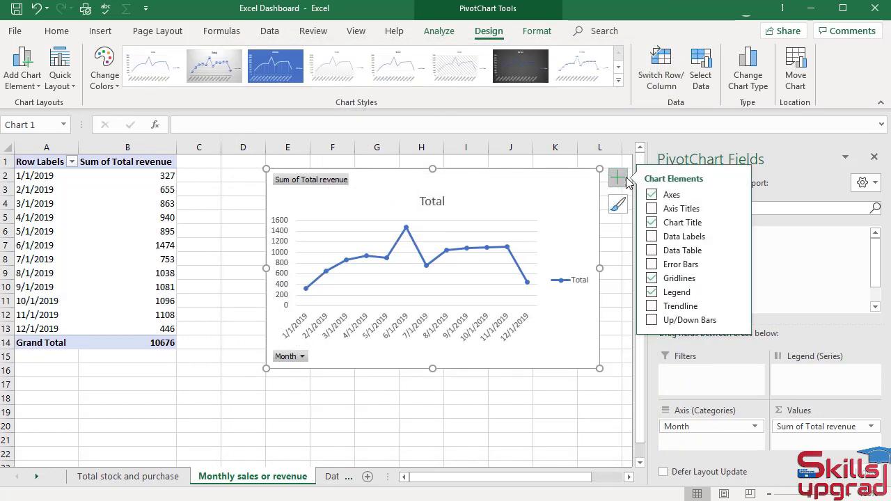
click(737, 195)
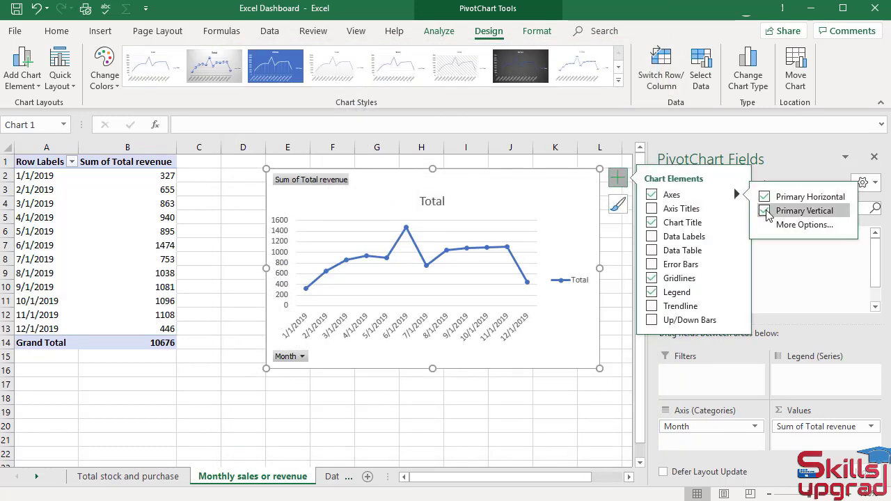
click(766, 212)
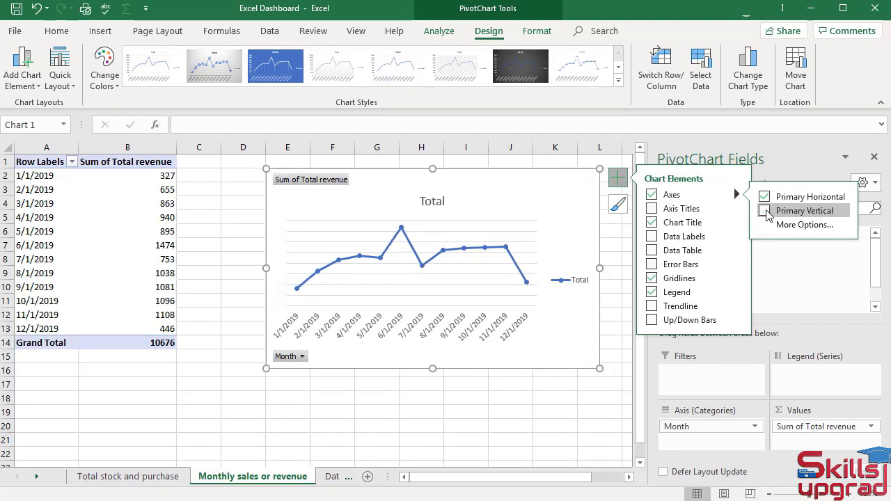
click(653, 223)
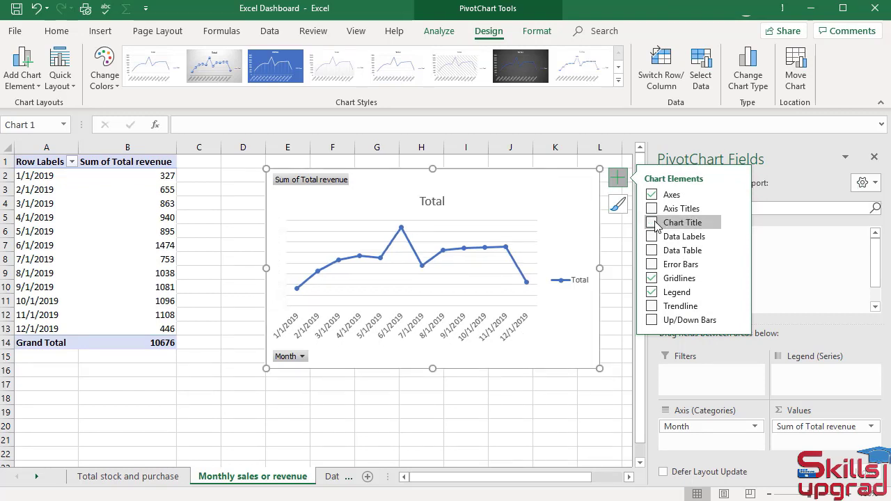
click(652, 279)
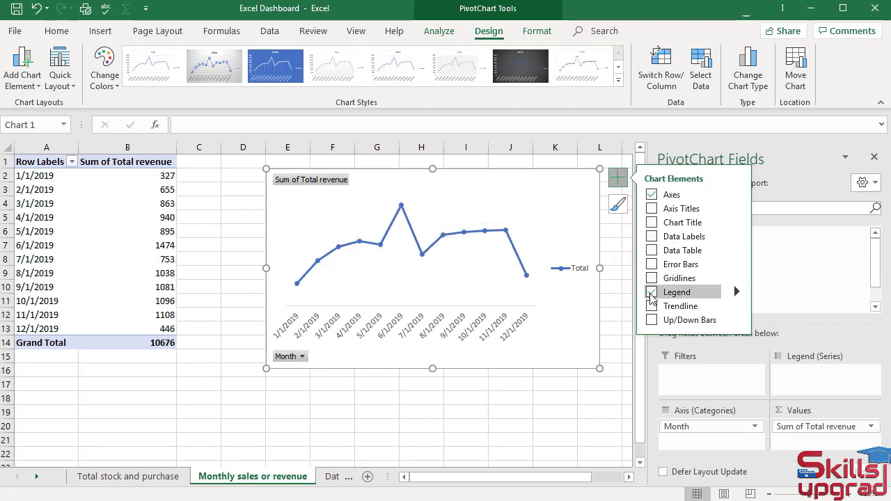
click(652, 292)
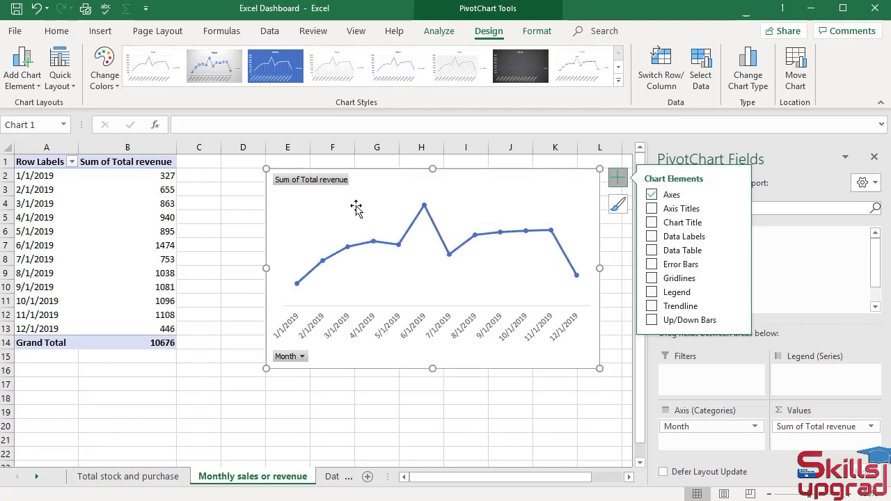
Hide all field buttons on the line chart and turn on its data labels
right_click(333, 183)
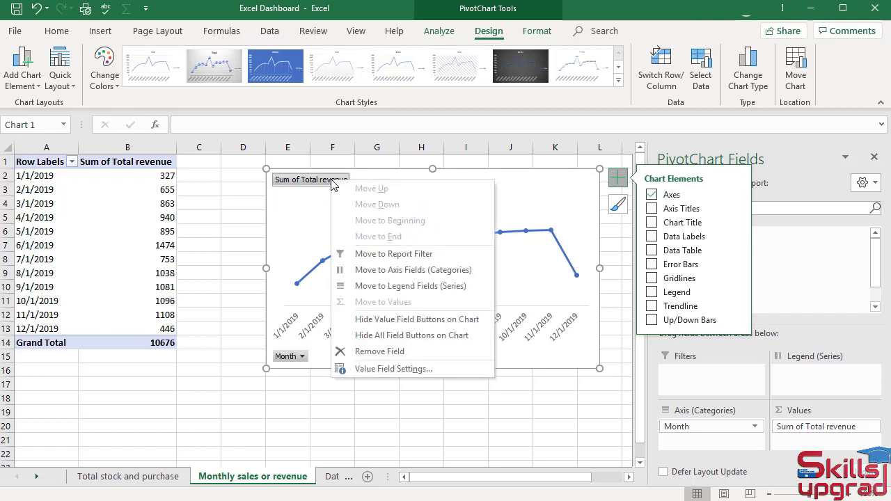
click(398, 336)
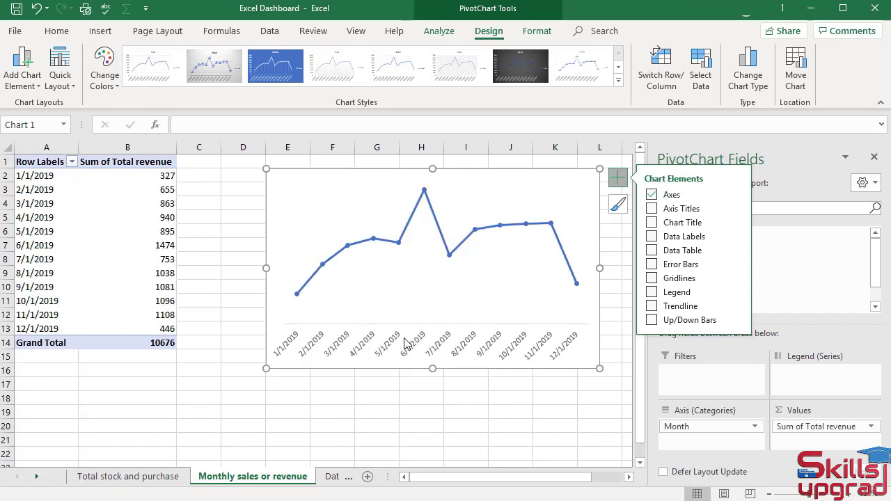
click(653, 238)
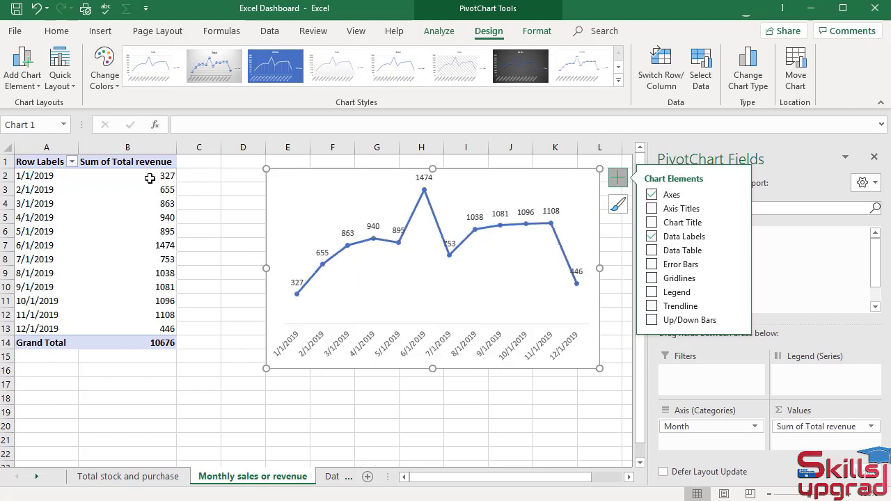
Format the monthly revenue values in B2:B13 as Currency without decimal places
drag(150, 176, 127, 327)
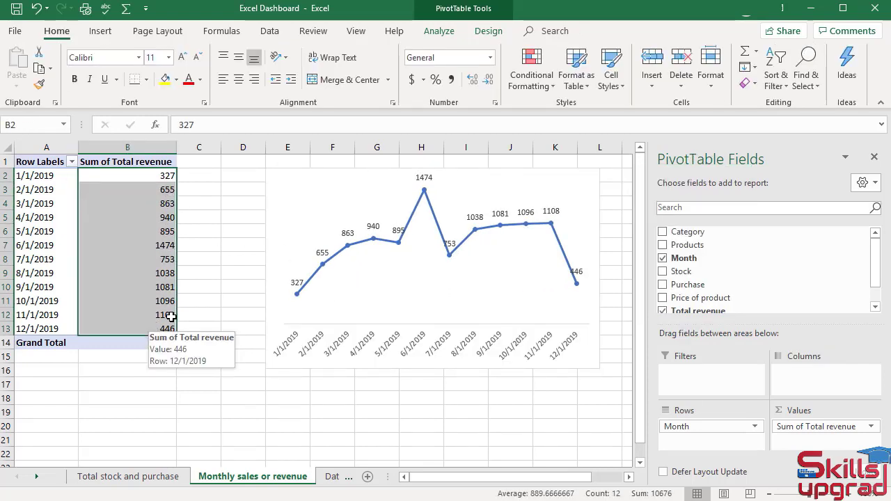
click(490, 58)
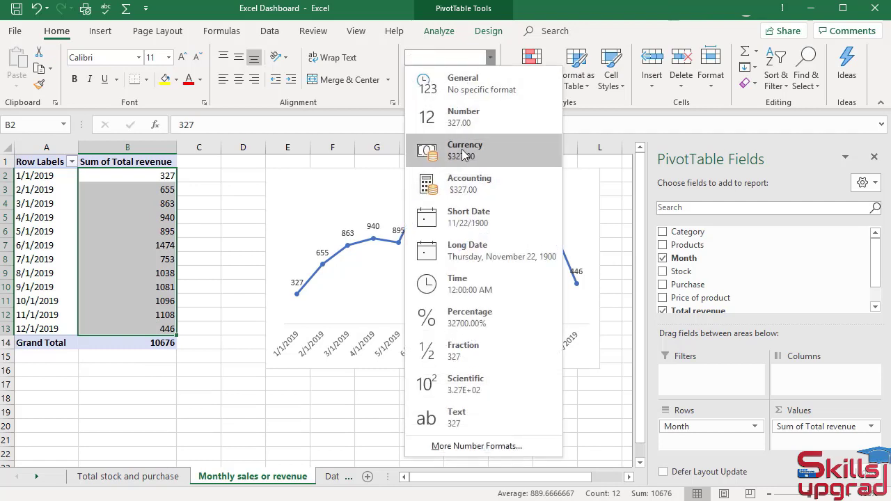
click(460, 150)
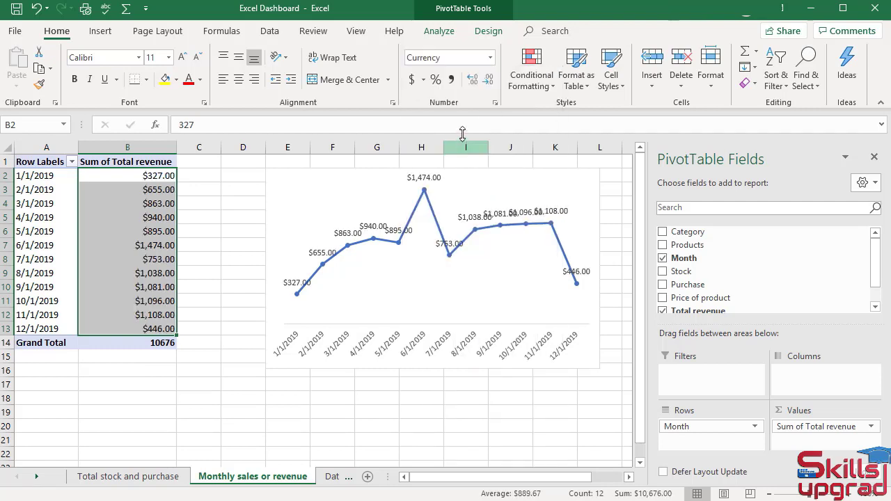
click(489, 80)
click(489, 80)
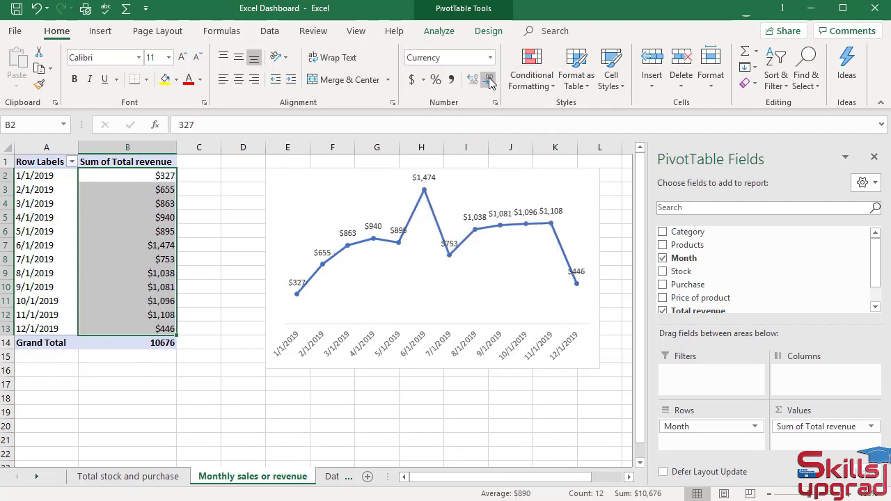
Fill the line chart's horizontal category axis with the light orange preset gradient
double_click(533, 270)
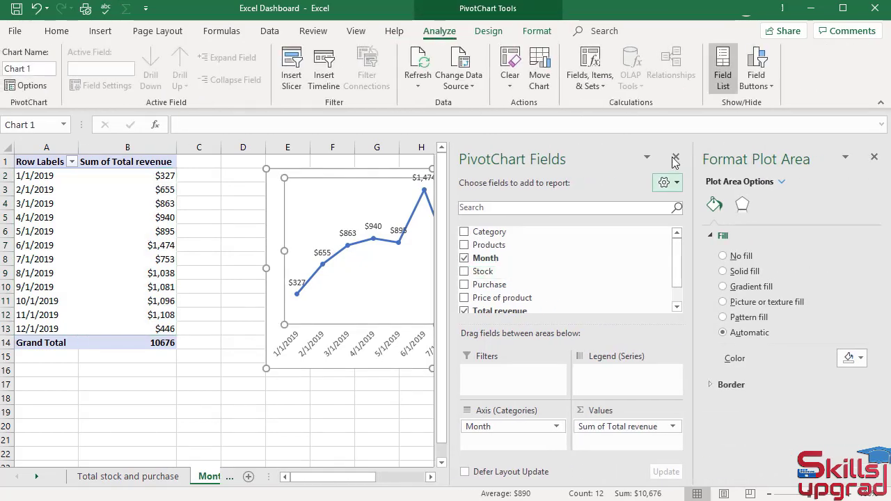
click(675, 158)
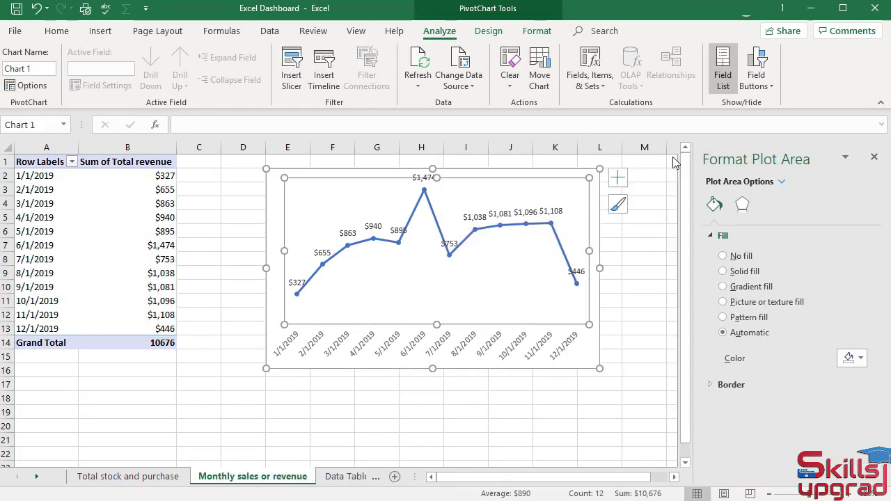
click(509, 346)
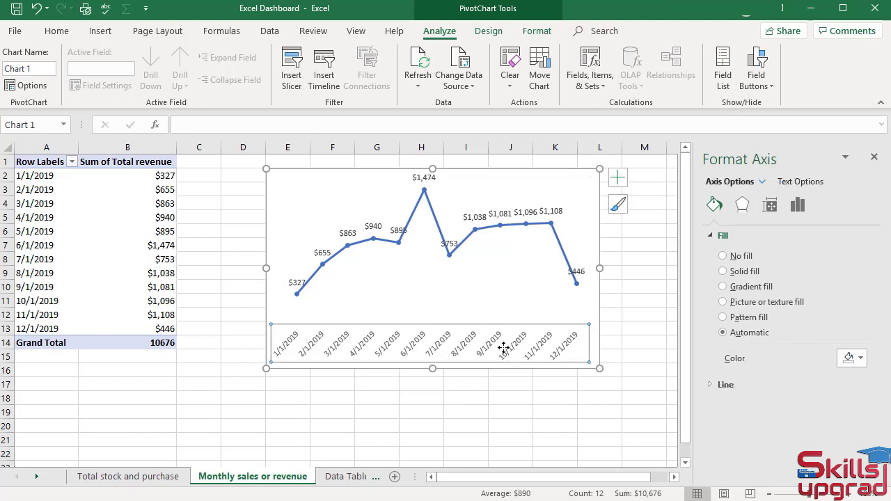
click(764, 183)
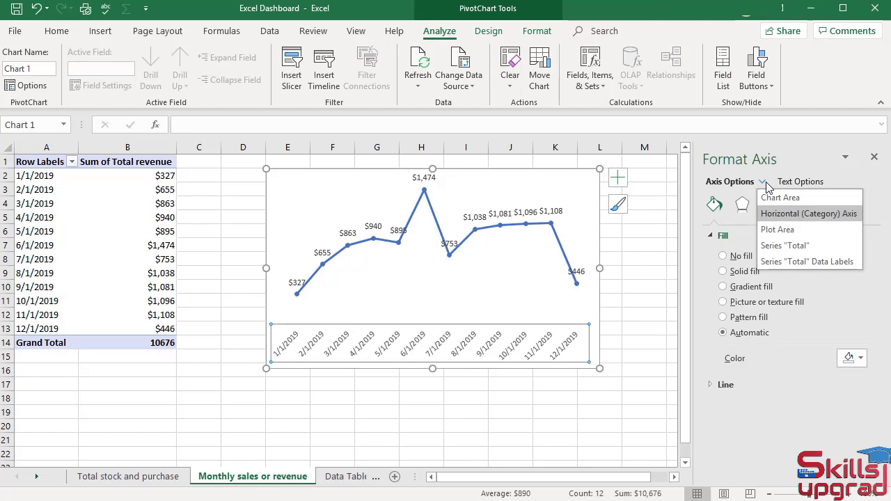
click(782, 215)
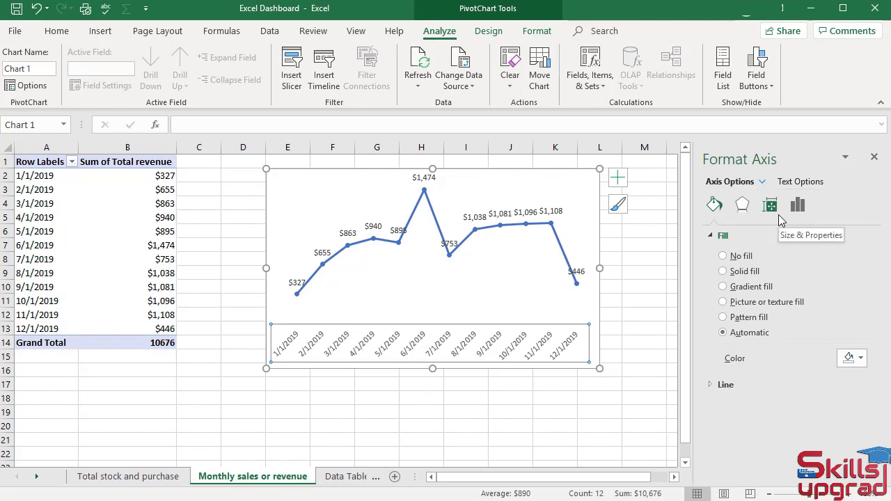
click(725, 289)
click(861, 358)
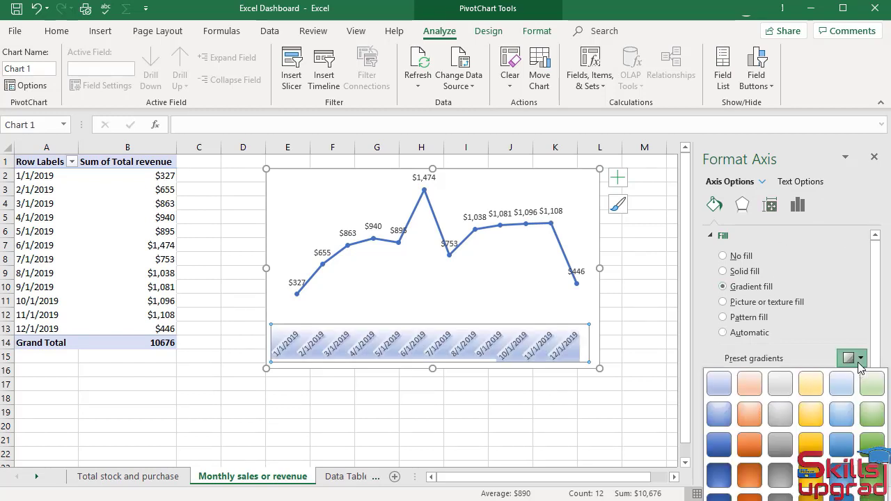
click(749, 383)
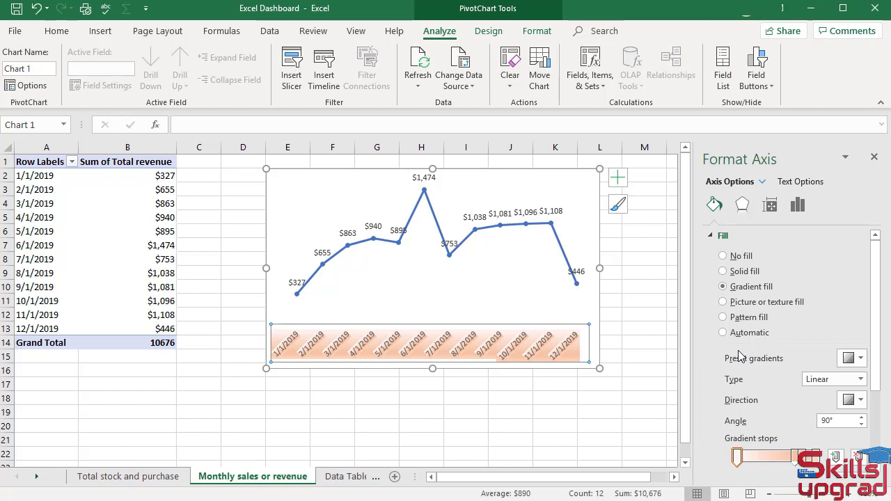
Change the first gradient stop of the horizontal axis fill, at position 0%, to light green
scroll(740, 357, down, 2)
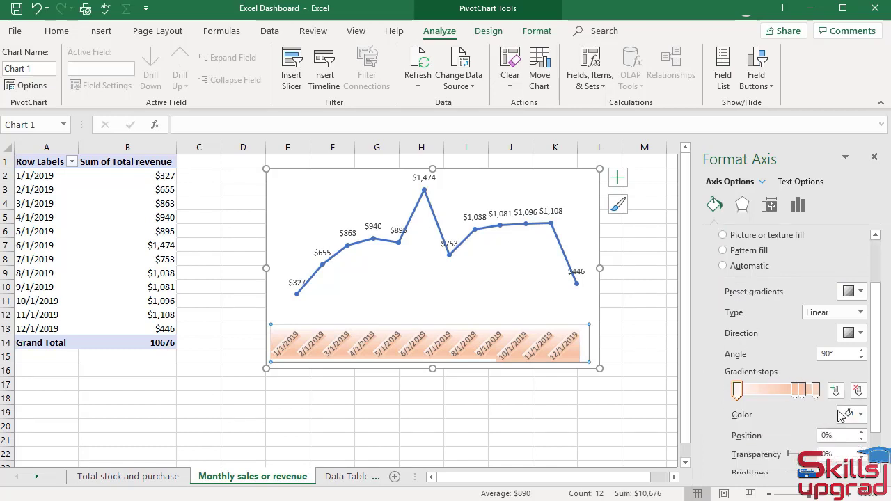
click(854, 415)
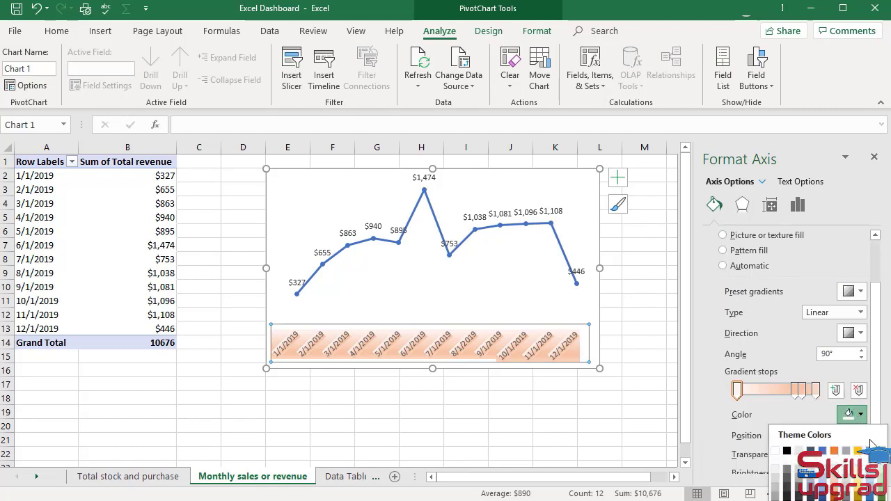
click(823, 500)
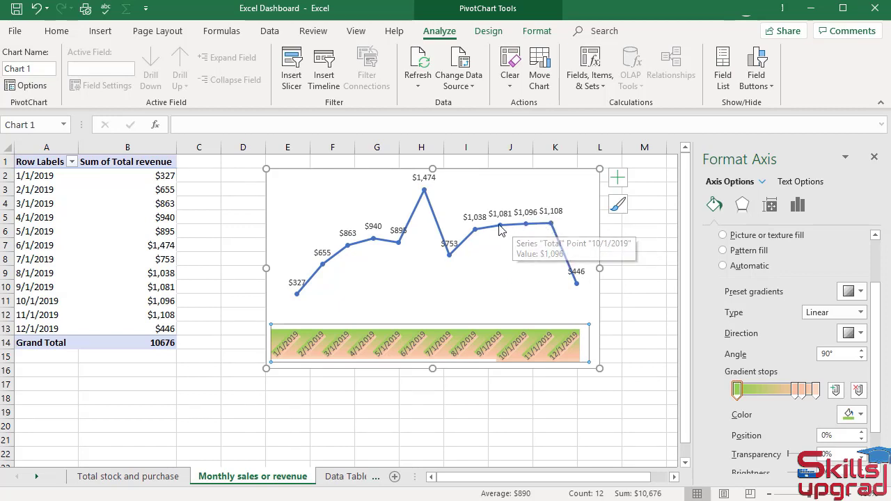
Color the revenue series line orange and set its width to 3 pt
mouse_move(472, 235)
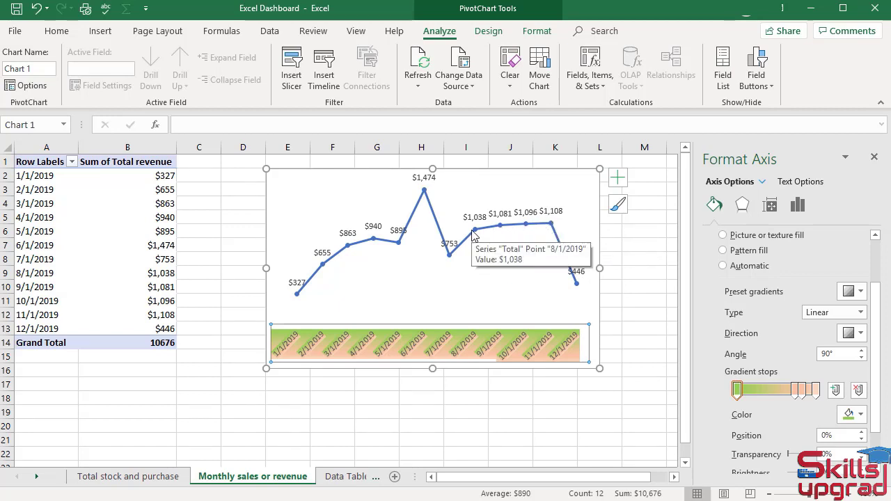
click(565, 256)
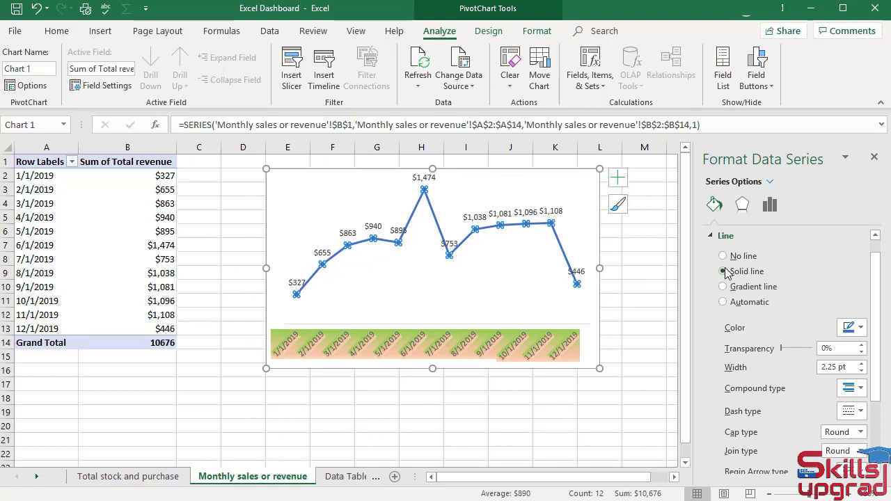
click(850, 334)
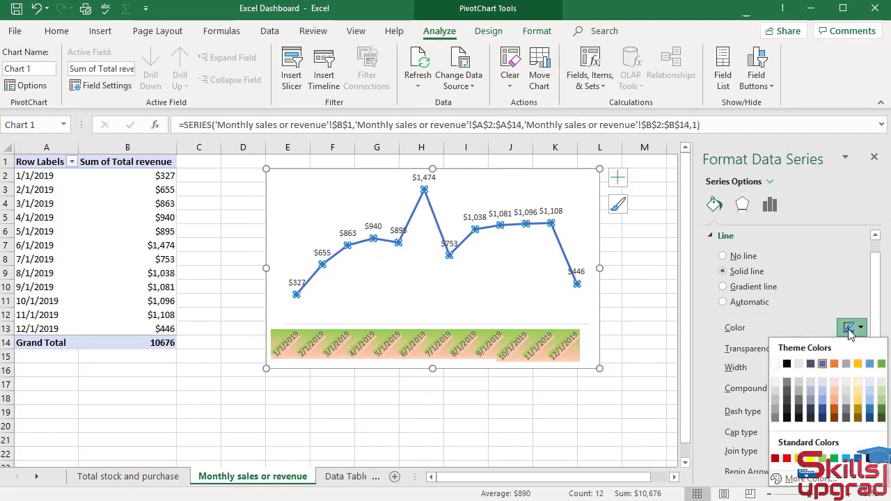
click(840, 370)
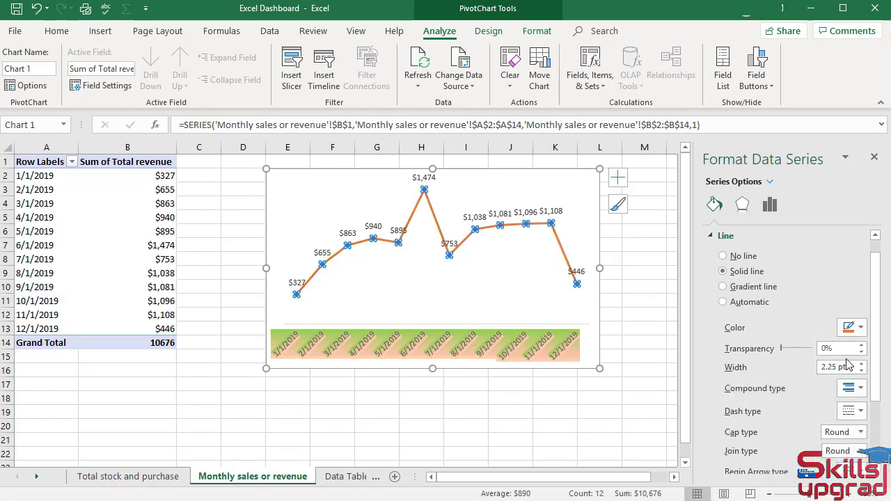
click(863, 364)
click(862, 364)
click(862, 365)
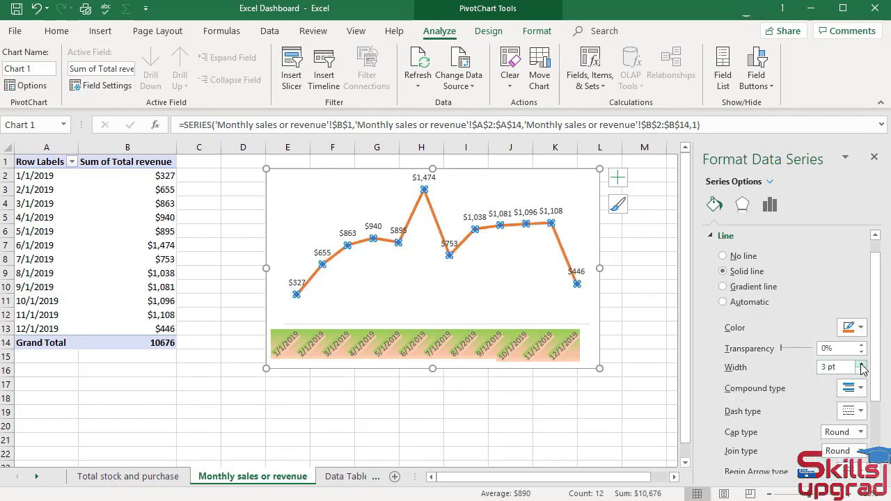
Give the revenue series built-in diamond markers with a size of 10
scroll(862, 368, up, 1)
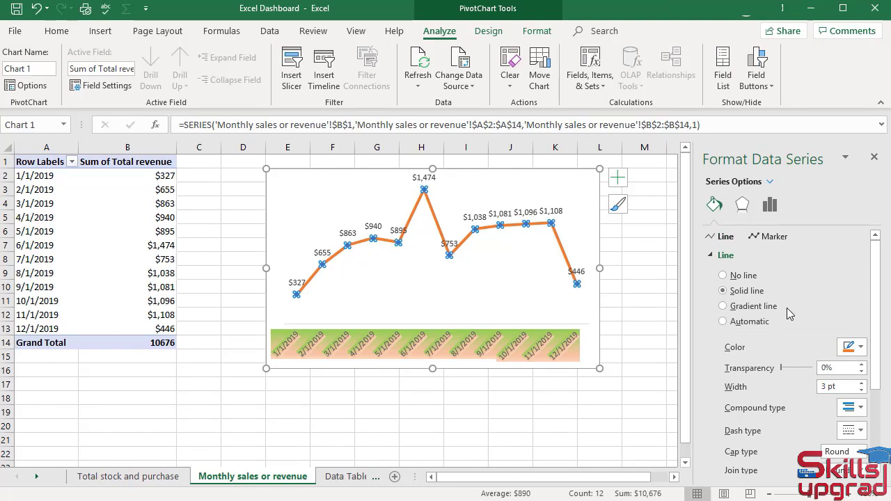
click(764, 241)
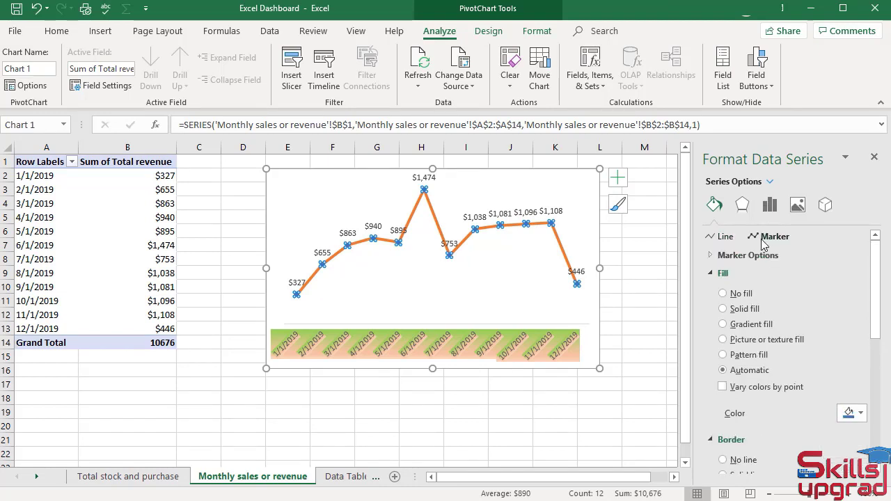
click(712, 257)
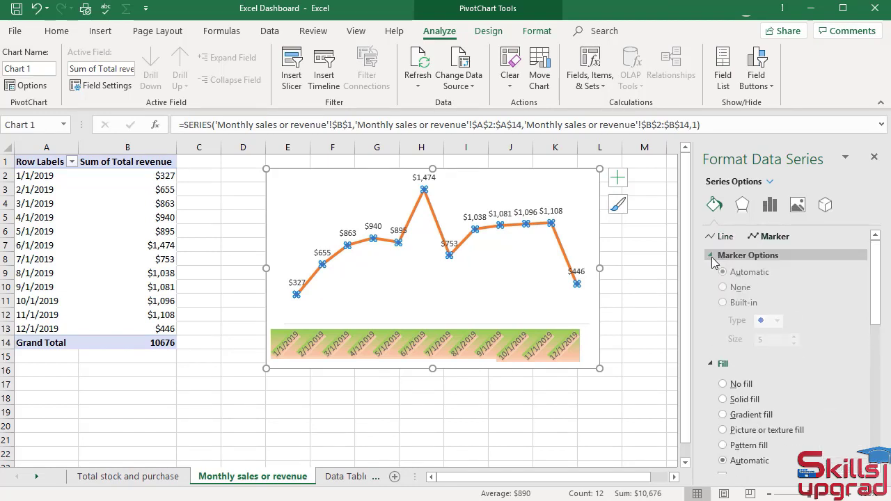
click(723, 306)
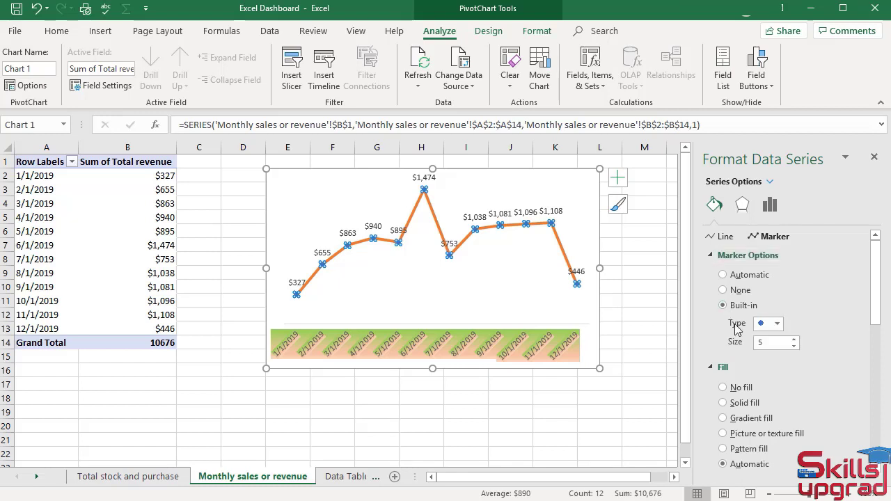
click(775, 325)
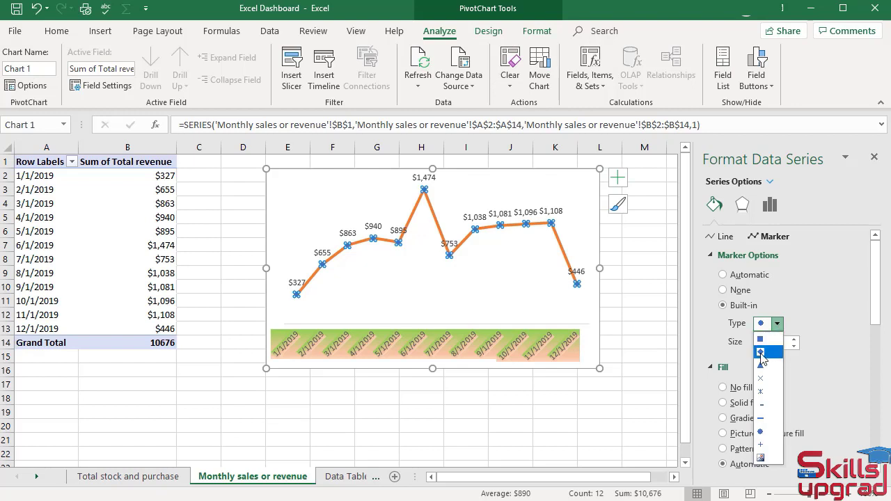
click(762, 354)
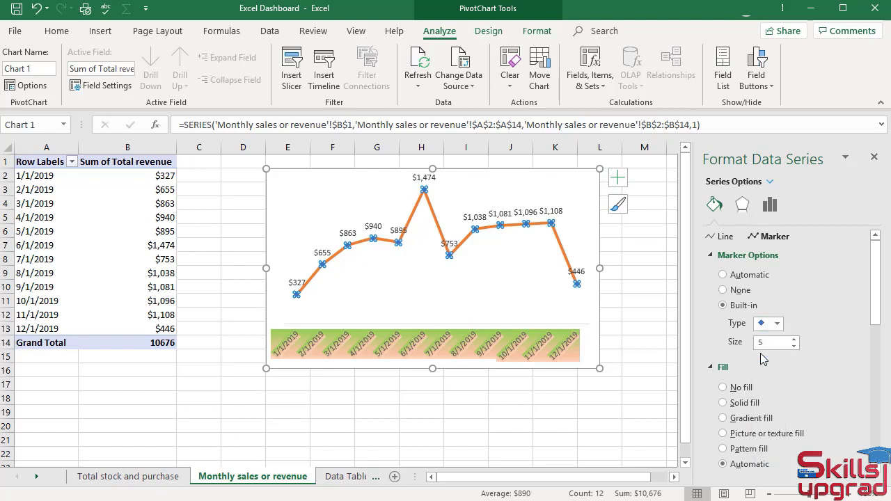
click(794, 339)
click(795, 339)
click(794, 340)
click(794, 340)
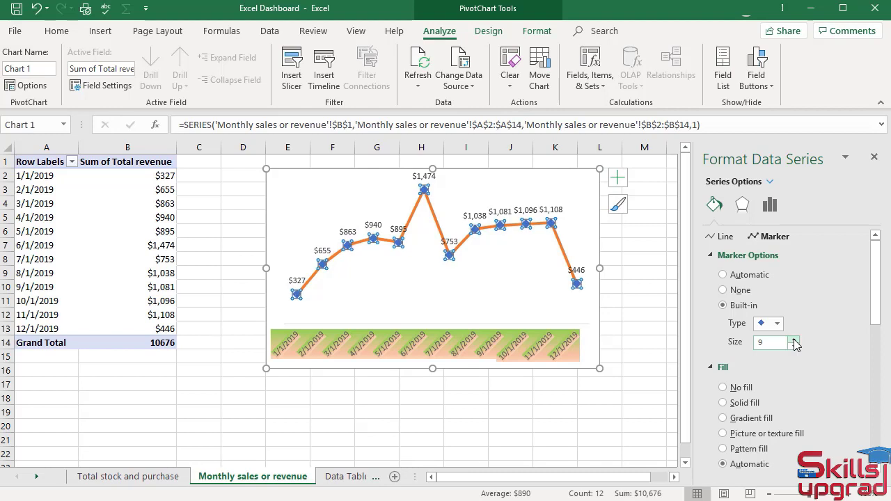
click(795, 339)
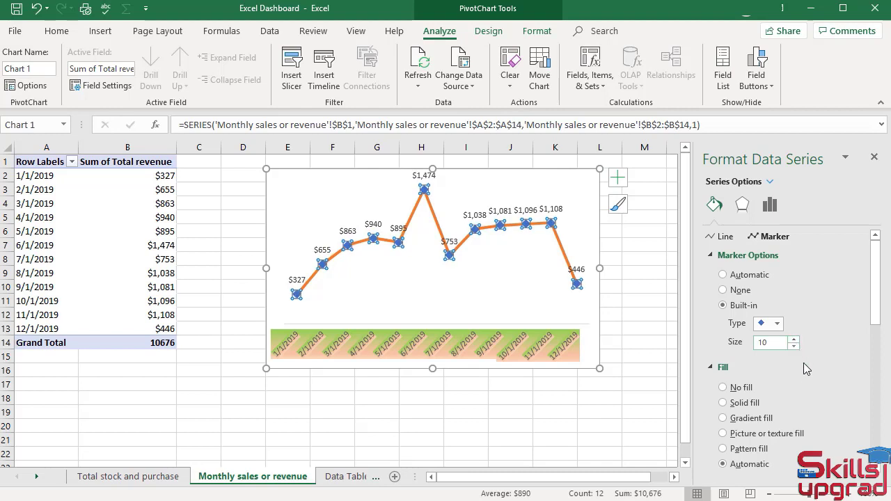
Fill the revenue series' diamond markers with the green theme color
scroll(804, 377, down, 2)
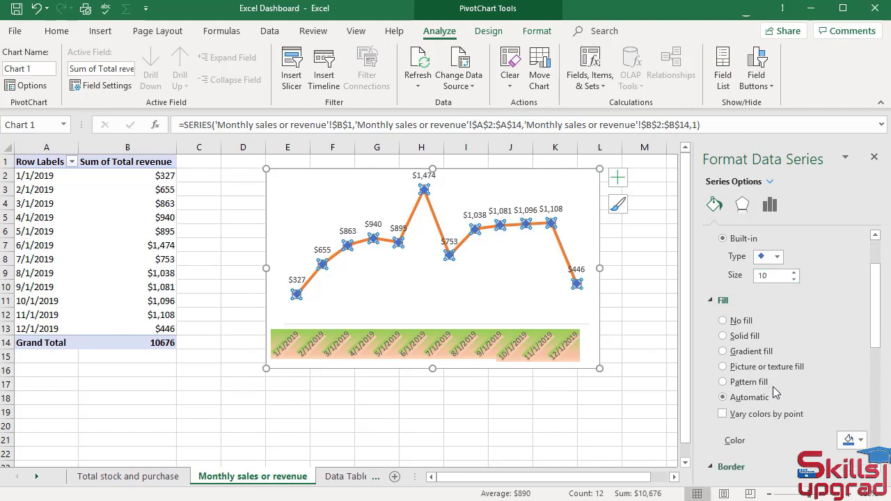
scroll(776, 392, down, 2)
click(861, 374)
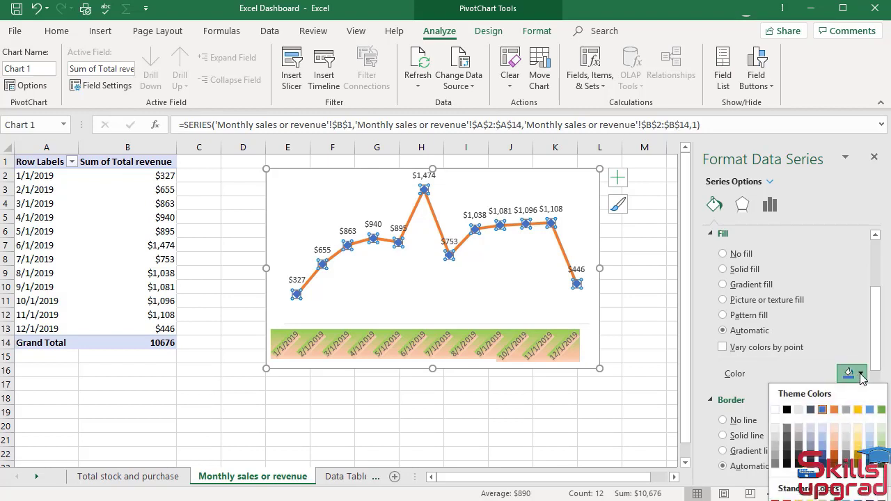
click(881, 411)
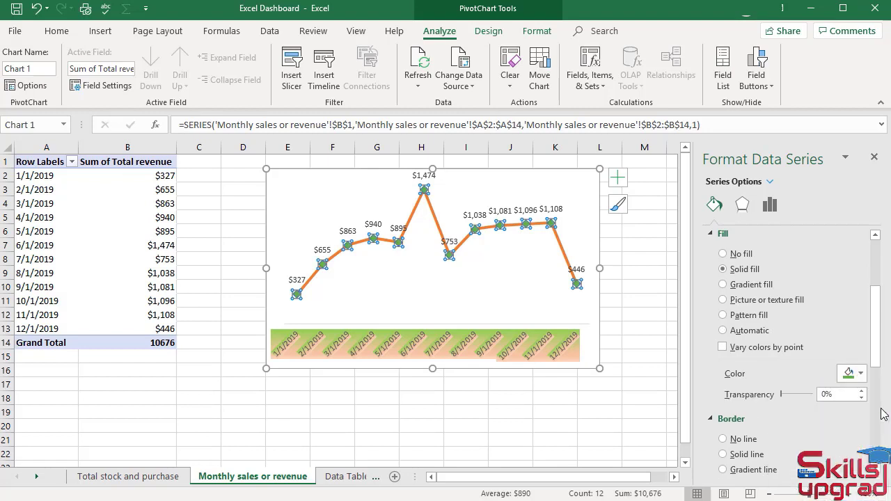
Make the chart's data labels bold, size 10, with the lighter blue theme font color
click(552, 208)
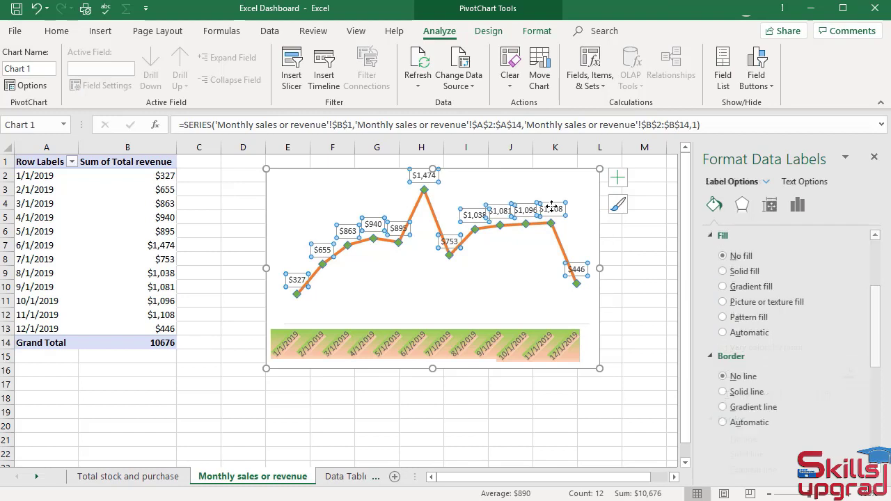
click(62, 32)
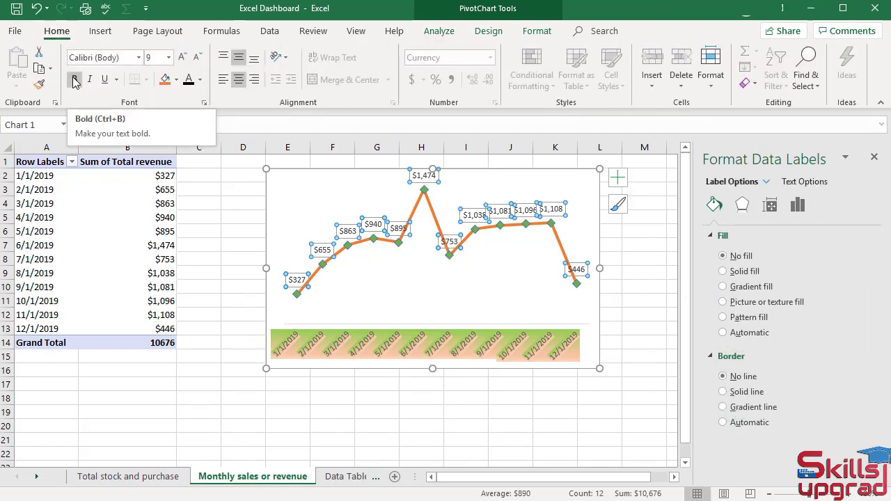
click(75, 80)
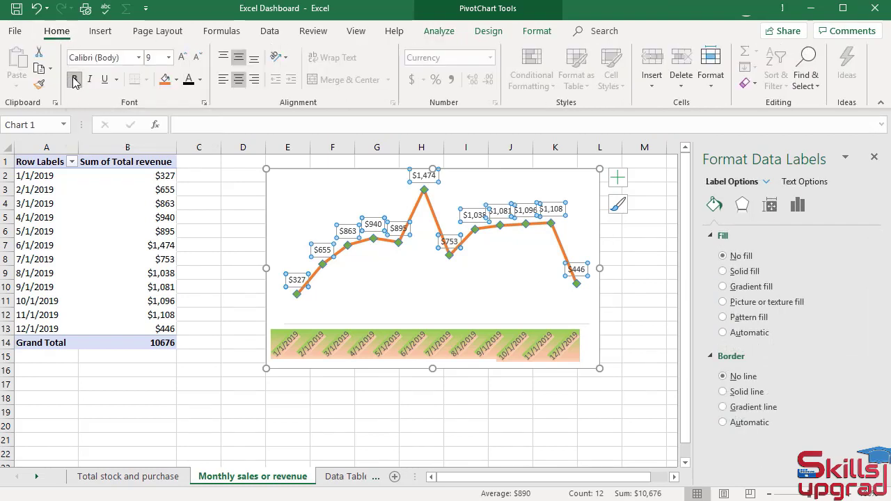
click(169, 57)
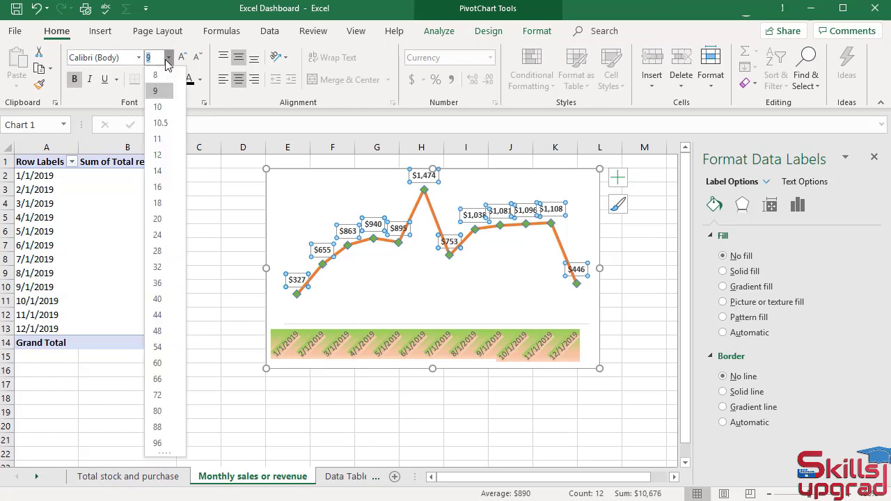
click(157, 106)
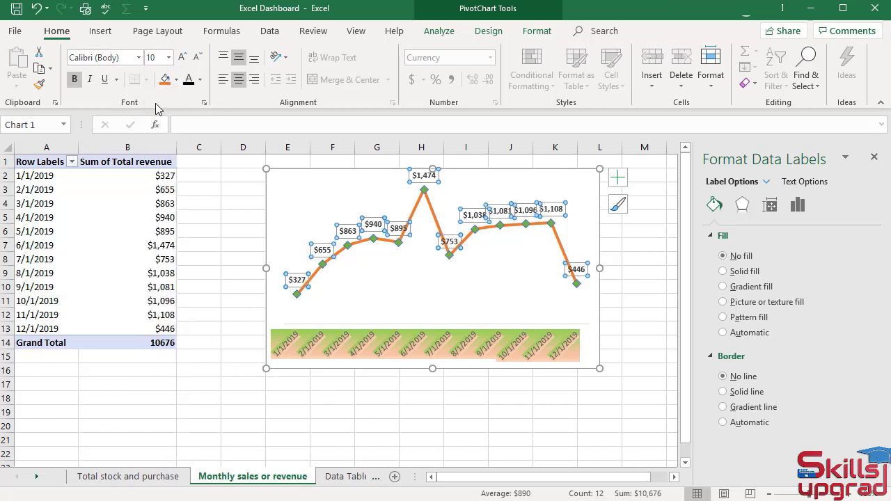
click(200, 79)
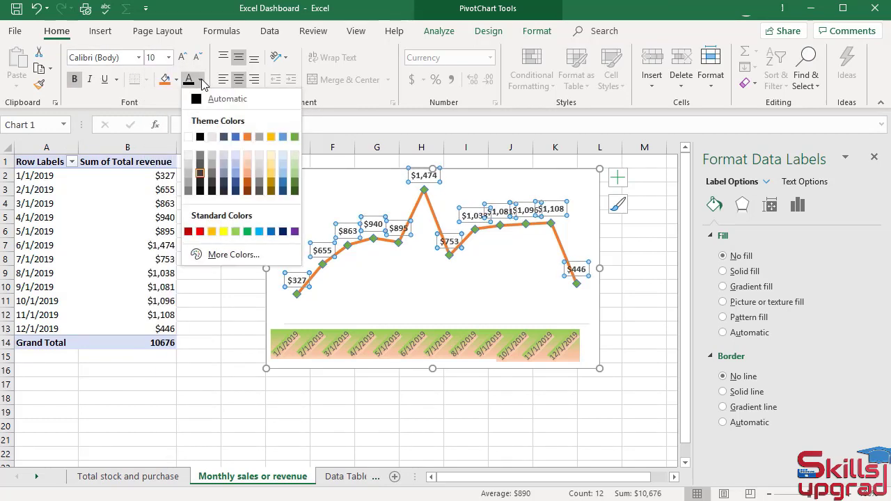
click(283, 138)
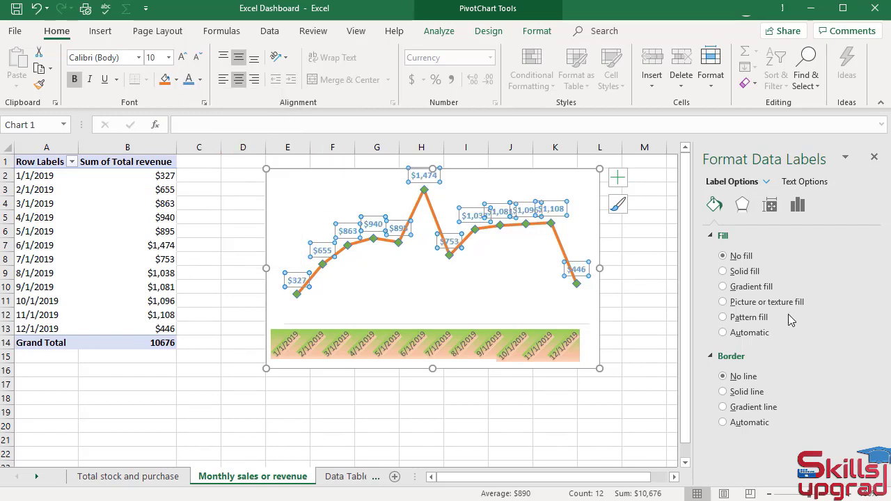
Close the formatting pane and reduce the line chart's height so its lower edge sits in row 11
click(874, 161)
click(534, 388)
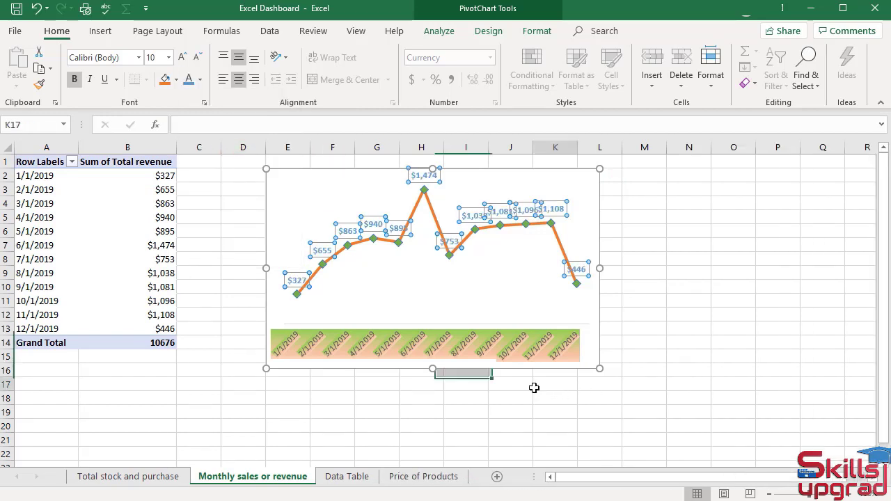
click(519, 295)
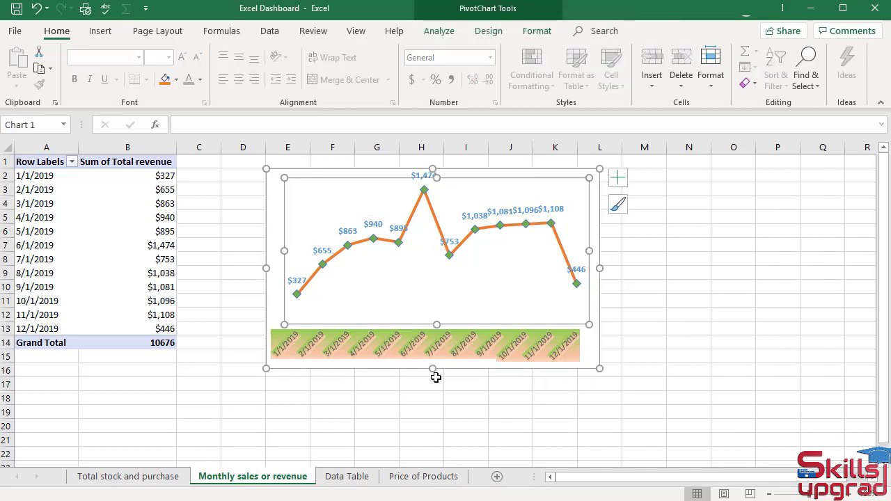
drag(434, 371, 433, 305)
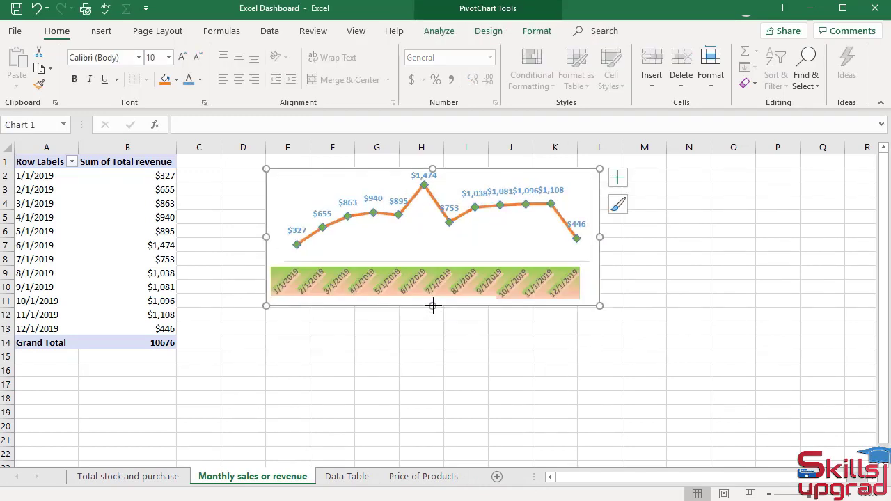